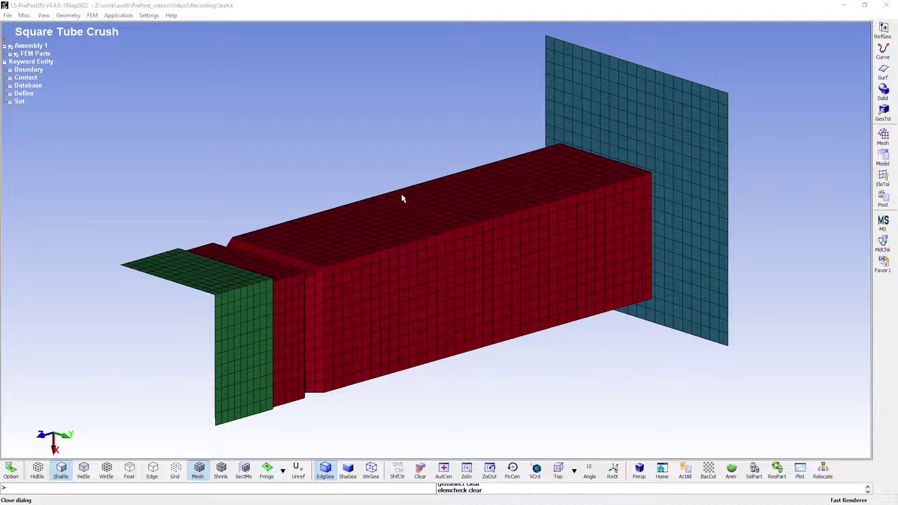
# Run a General Checking pass on the model from the Application menu, then close it
pyautogui.click(118, 15)
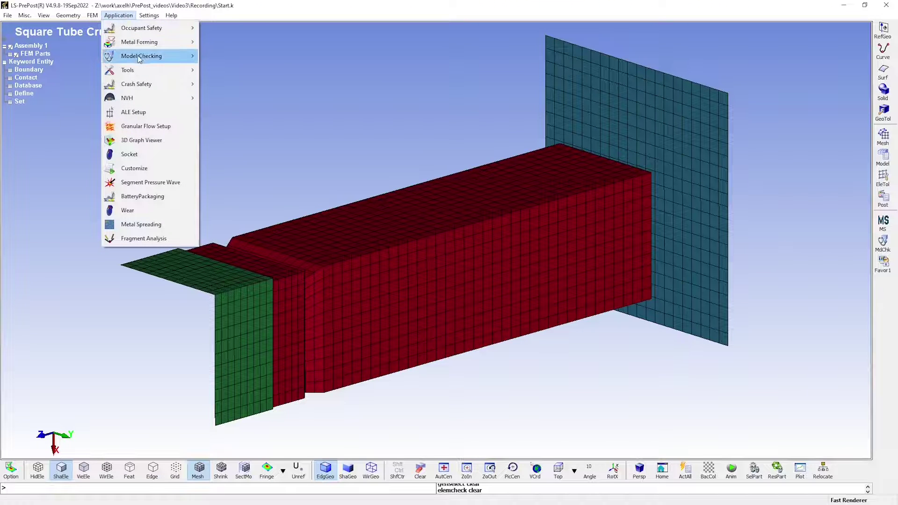
pyautogui.moveTo(142, 56)
pyautogui.click(231, 56)
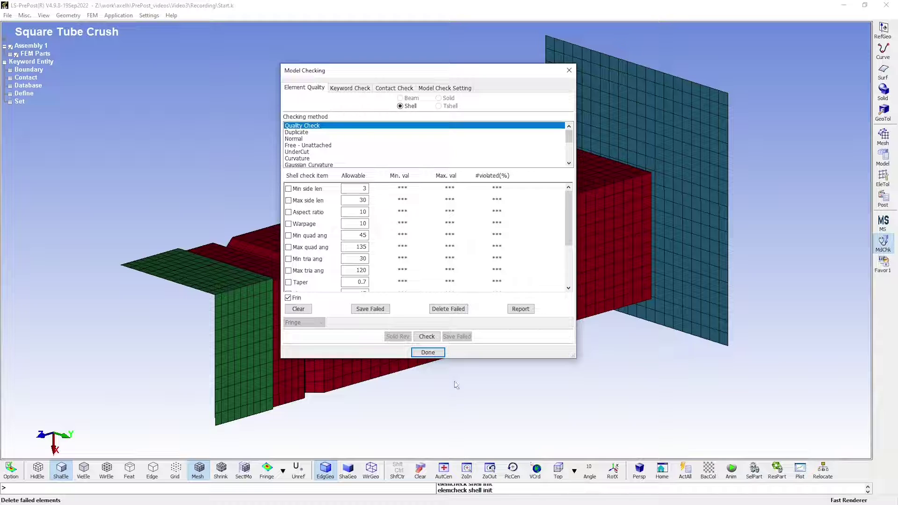
pyautogui.click(428, 353)
# Launch Model Check from the Keyword Manager
pyautogui.click(882, 157)
pyautogui.click(856, 50)
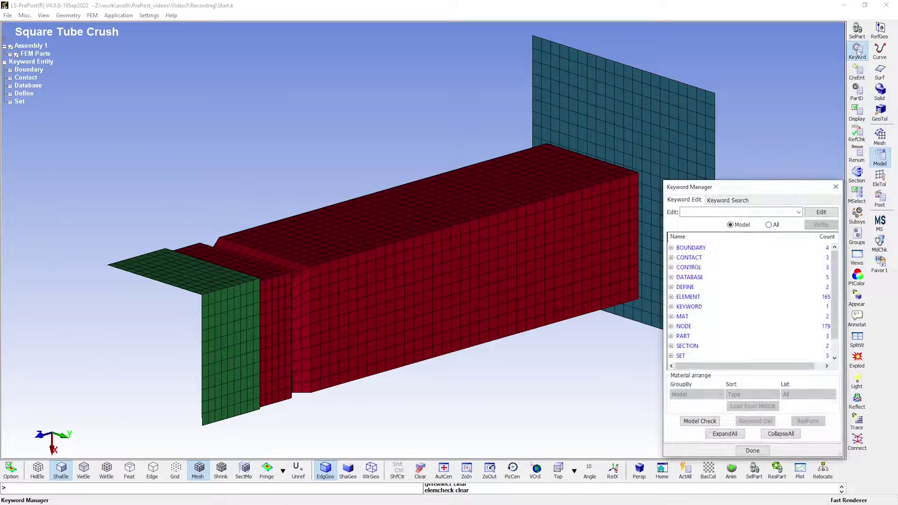
pyautogui.click(704, 422)
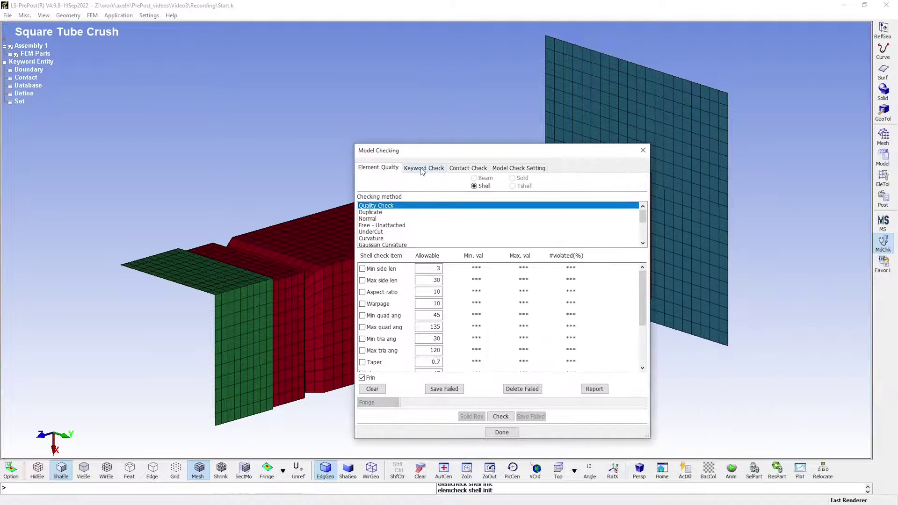
# Recheck keywords and open the PART(3) error details showing no material (MID) defined
pyautogui.click(424, 169)
pyautogui.click(469, 417)
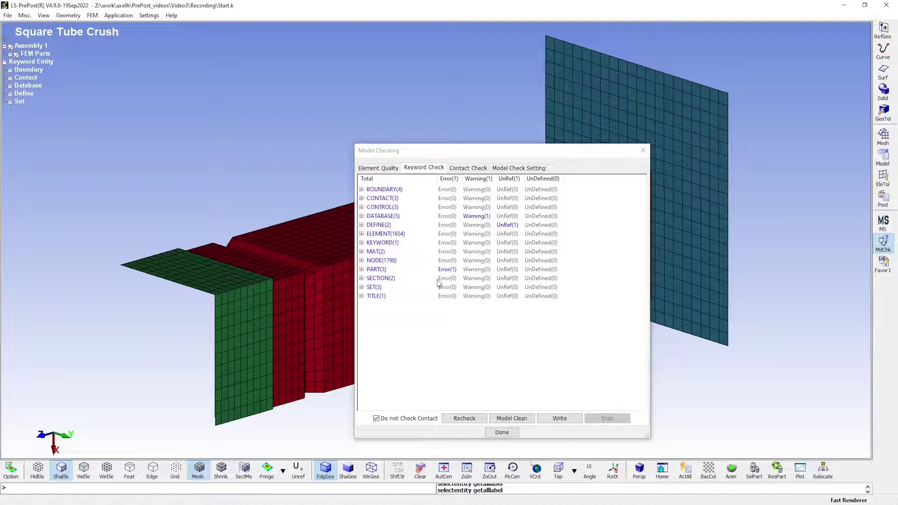
pyautogui.click(366, 270)
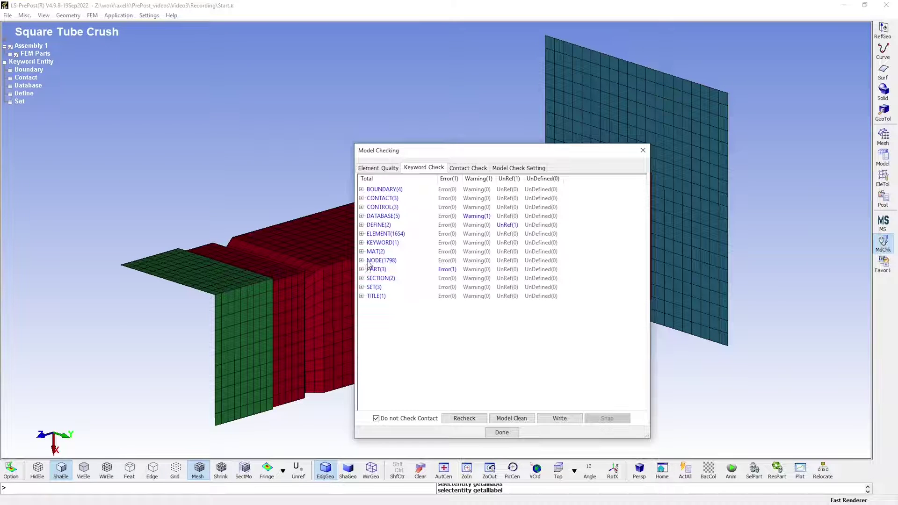
pyautogui.doubleClick(368, 270)
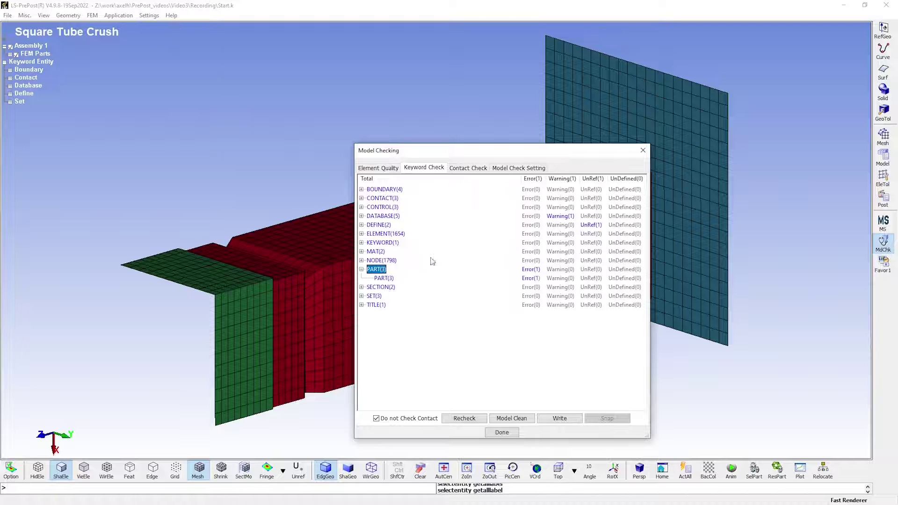
pyautogui.doubleClick(531, 277)
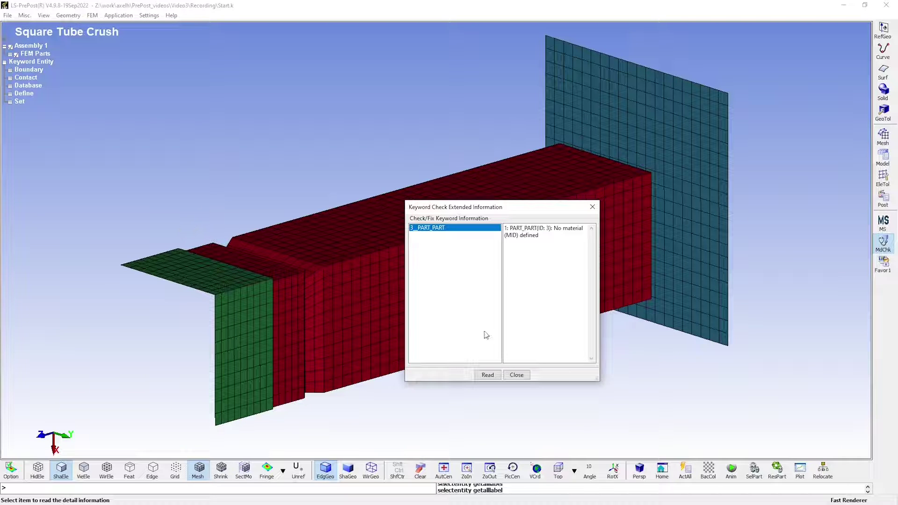
# Close the check dialogs and open the PART keyword from the Keyword Manager for editing
pyautogui.click(517, 376)
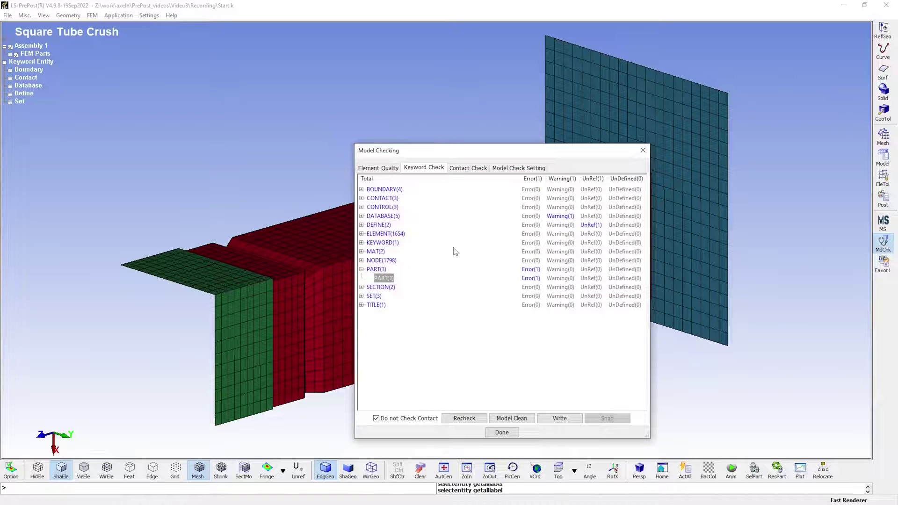
pyautogui.click(501, 432)
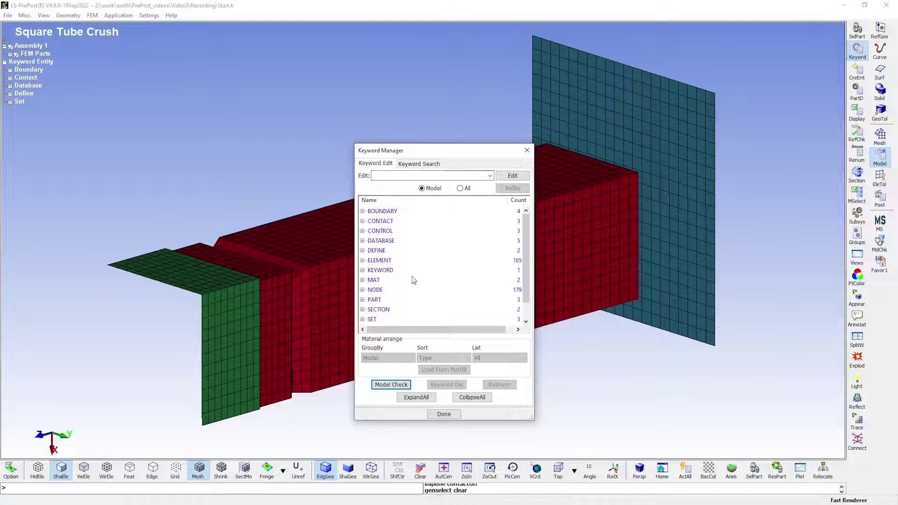
pyautogui.click(363, 300)
pyautogui.click(362, 300)
pyautogui.moveTo(450, 150); pyautogui.dragTo(472, 80)
pyautogui.scroll(-1, 402, 210)
pyautogui.doubleClick(401, 211)
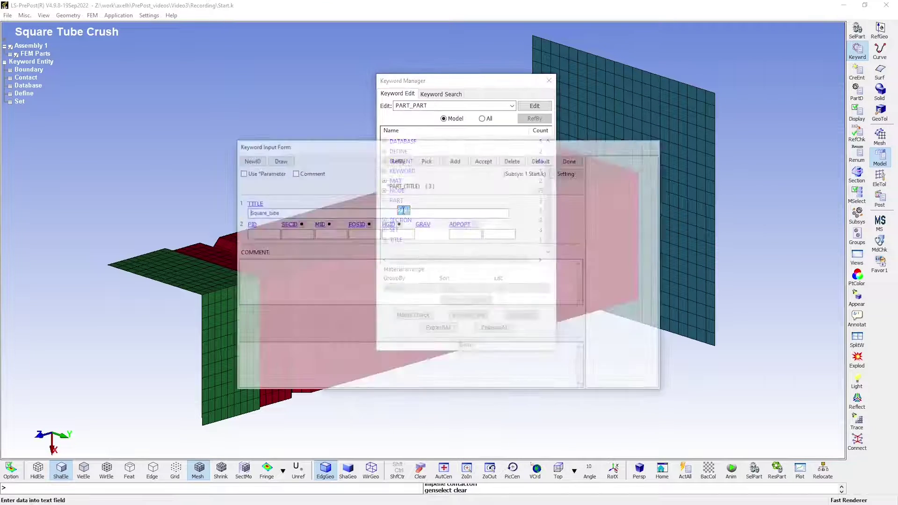
# Assign material 2 as the MID of part 3, Square_end, and accept the change
pyautogui.click(611, 173)
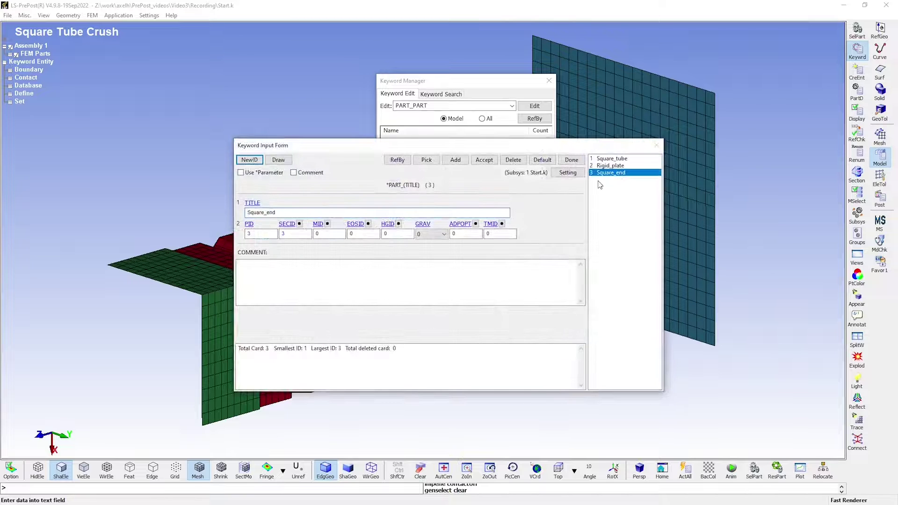
pyautogui.click(328, 226)
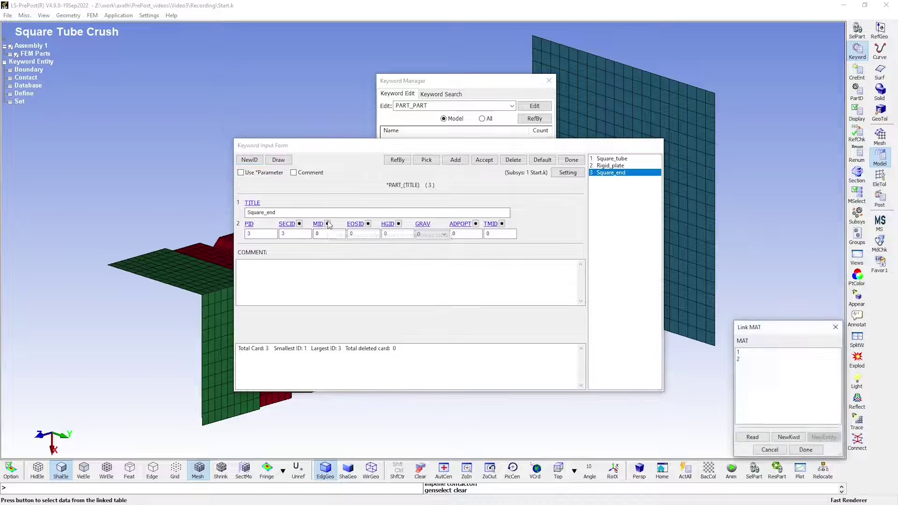
pyautogui.click(744, 362)
pyautogui.doubleClick(744, 362)
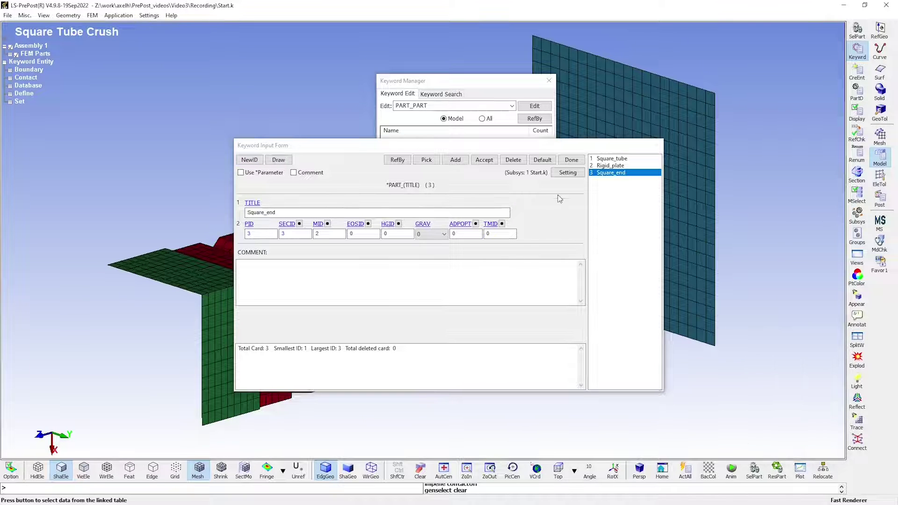
pyautogui.click(484, 159)
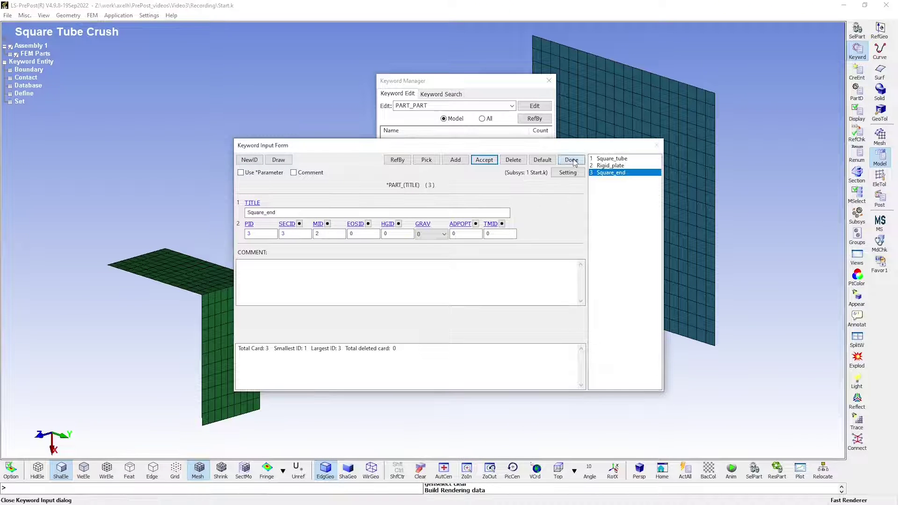
pyautogui.click(581, 159)
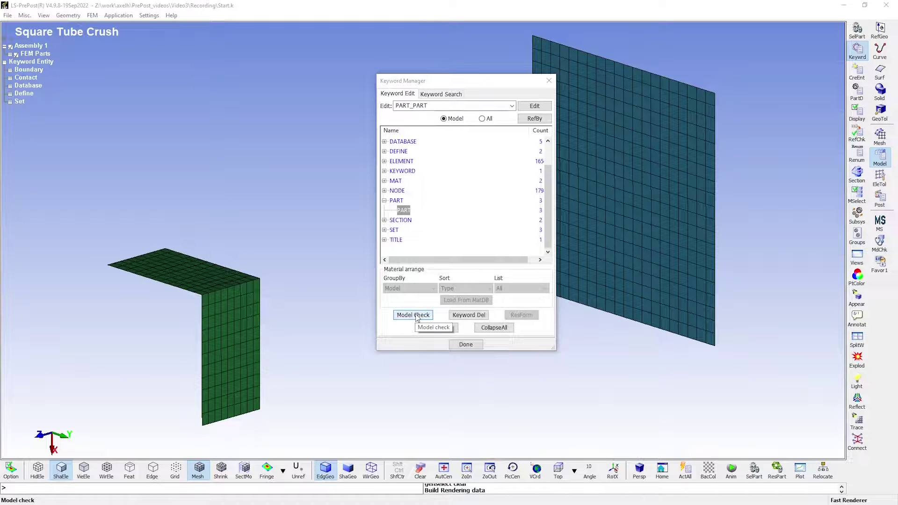
# Rerun the keyword check and review the DATABASE_CROSS_SECTION_PLANE warning (Length L & M <= 0.0)
pyautogui.click(414, 315)
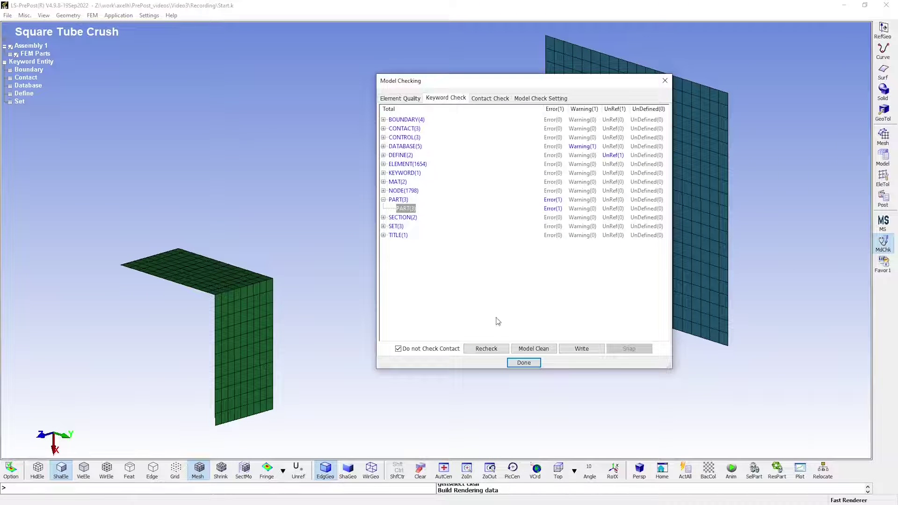
pyautogui.click(491, 348)
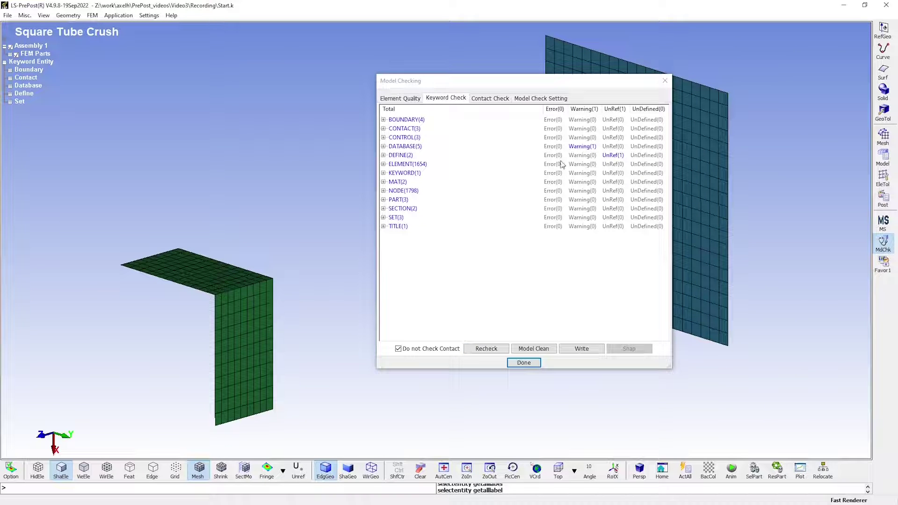
pyautogui.click(397, 146)
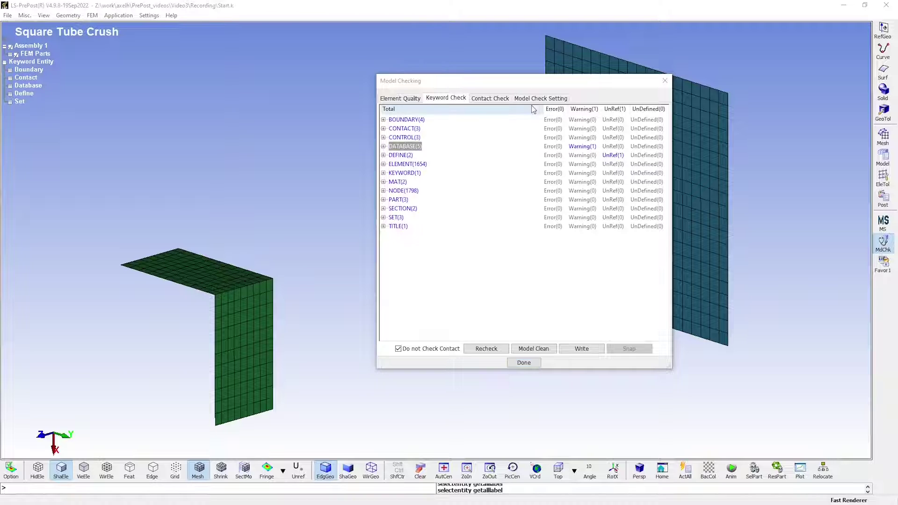
pyautogui.click(384, 146)
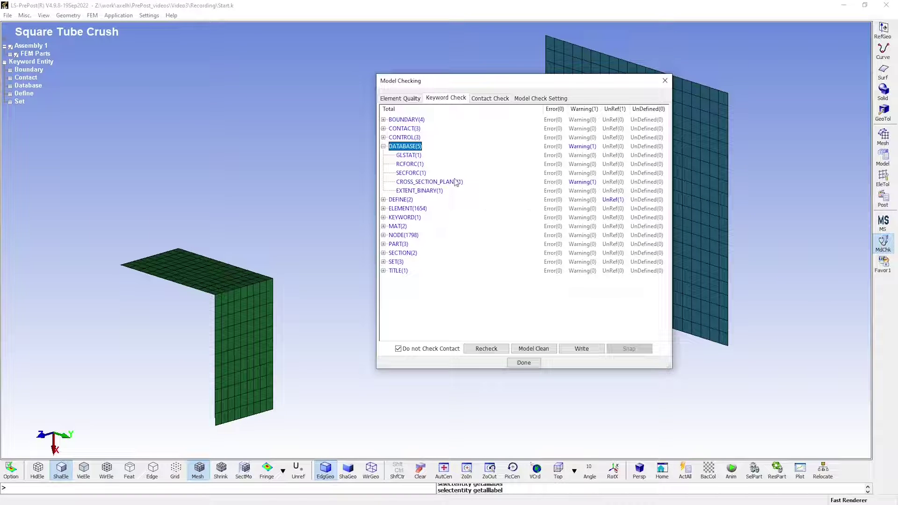
pyautogui.click(585, 182)
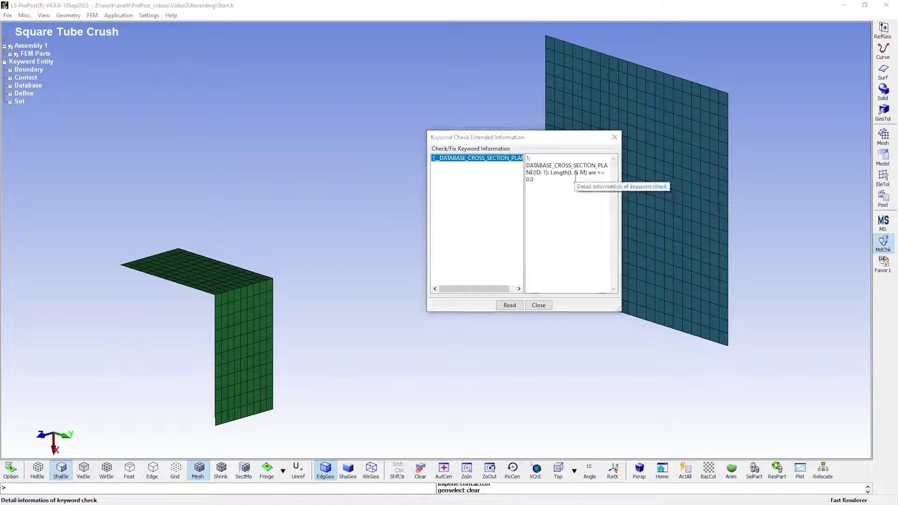
pyautogui.click(539, 305)
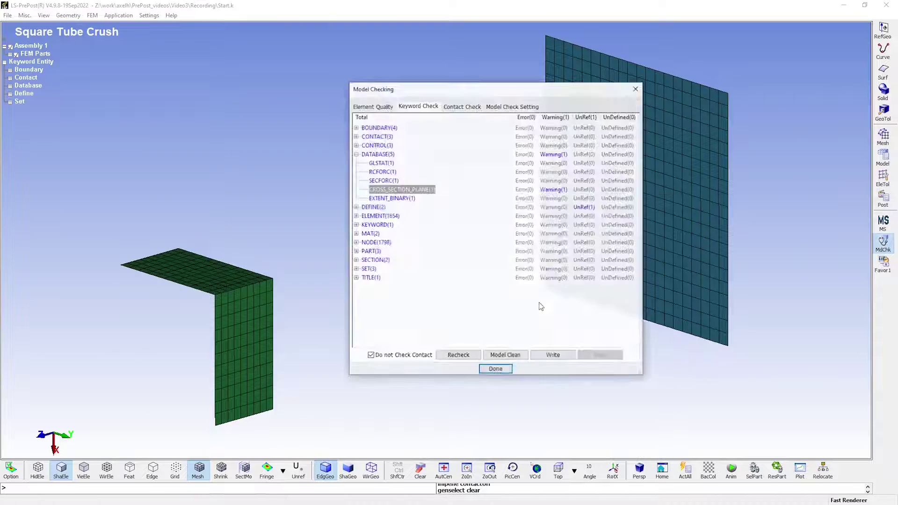
# Inspect the blank LENL and LENM fields of CROSS_SECTION_PLANE, leaving them unchanged, and close the keyword list
pyautogui.click(524, 363)
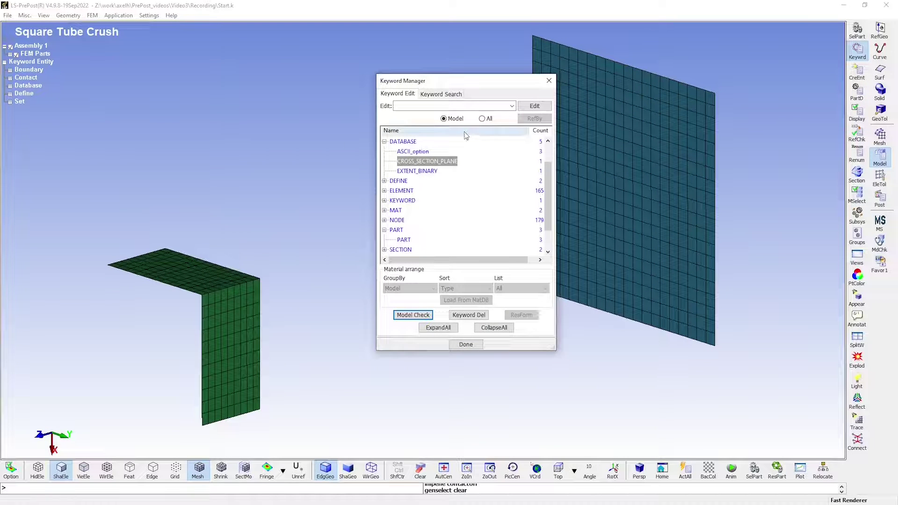
pyautogui.doubleClick(448, 164)
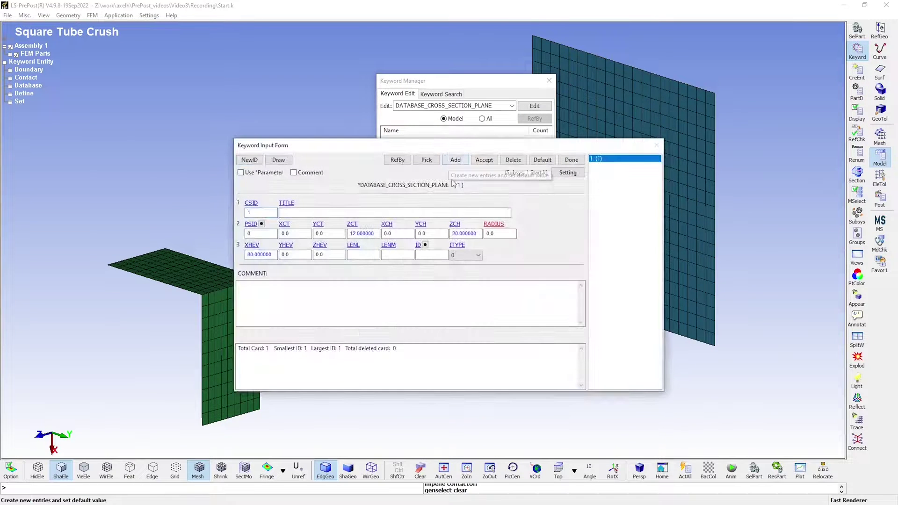
pyautogui.click(364, 254)
pyautogui.click(402, 254)
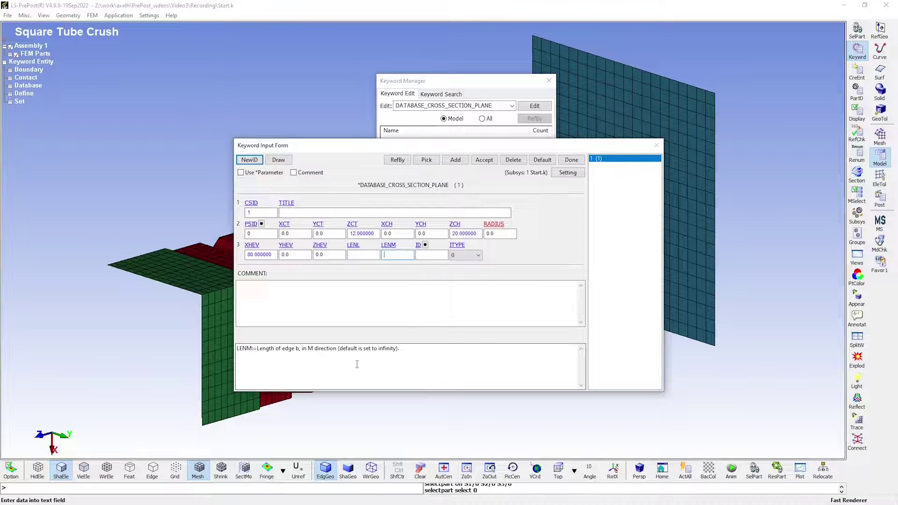
pyautogui.click(574, 161)
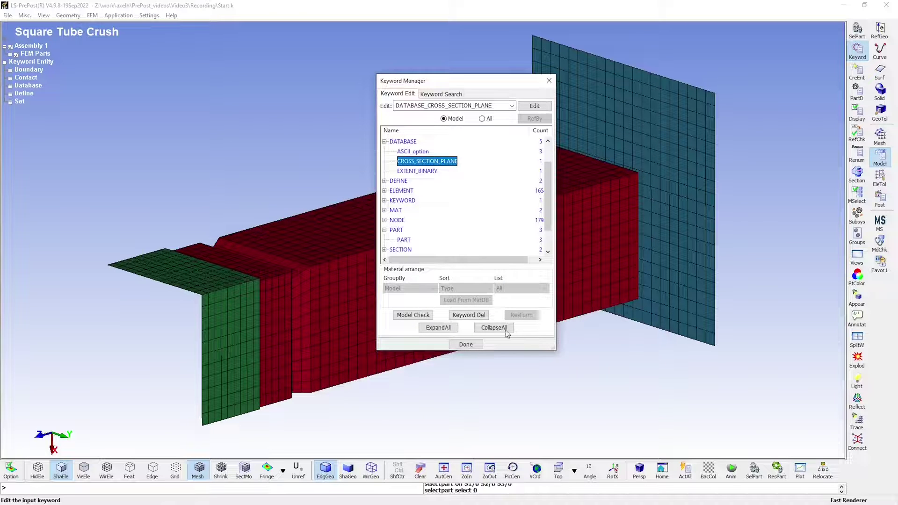
pyautogui.click(466, 347)
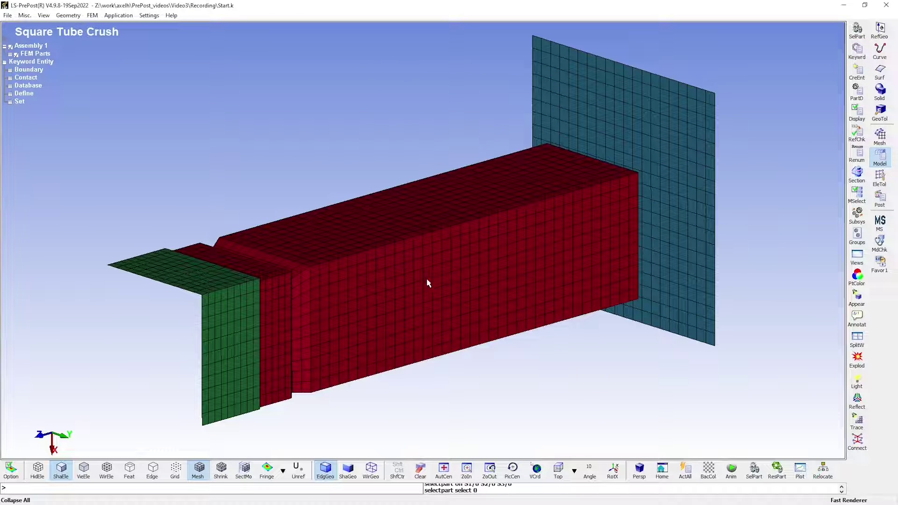
pyautogui.scroll(-2, 423, 253)
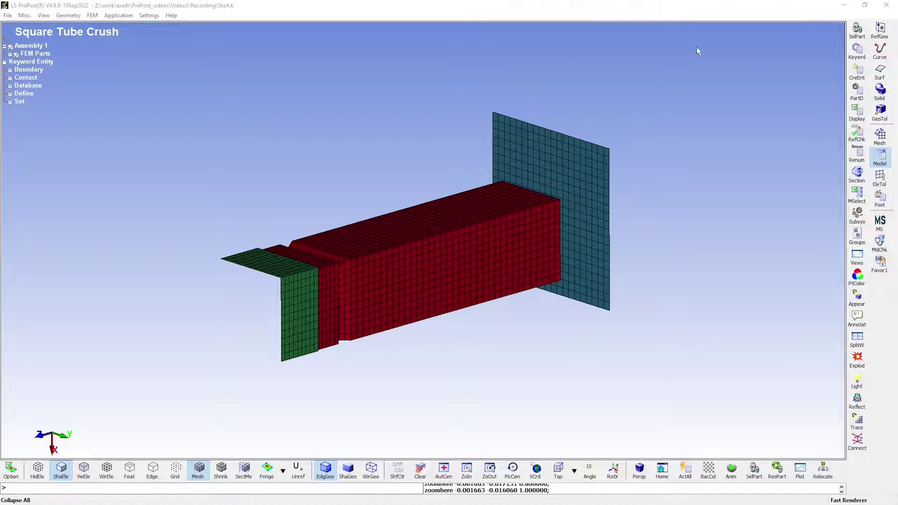
# Recheck keywords and open the details for the unreferenced DEFINE_CURVE ID 2 under DEFINE(2)
pyautogui.click(857, 50)
pyautogui.click(413, 315)
pyautogui.click(480, 349)
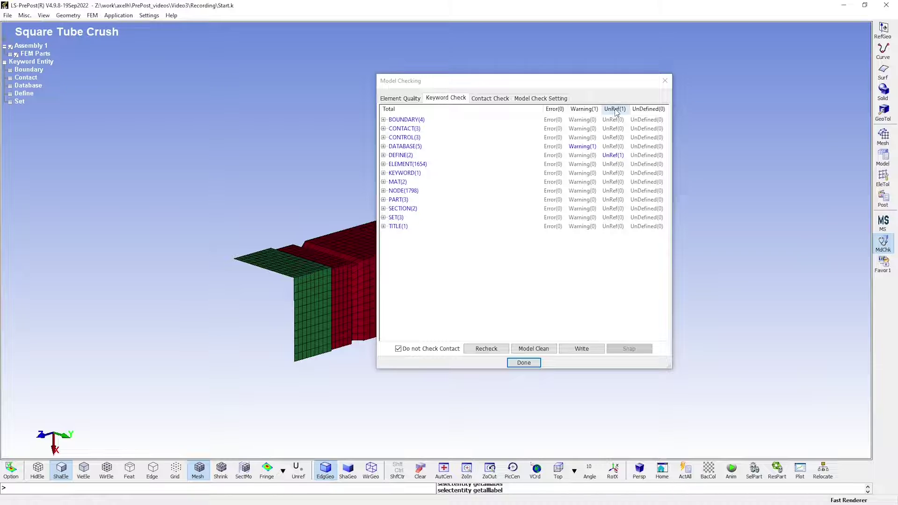
pyautogui.click(382, 156)
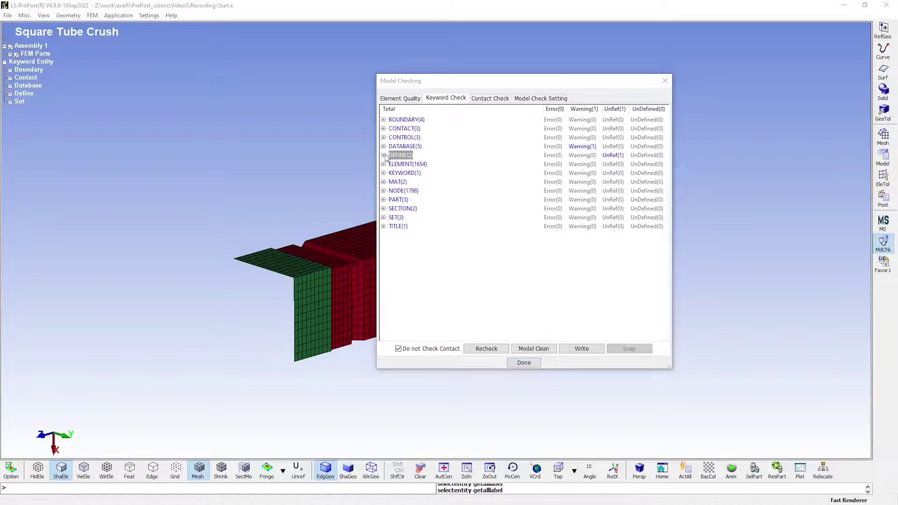
pyautogui.click(383, 155)
pyautogui.doubleClick(616, 168)
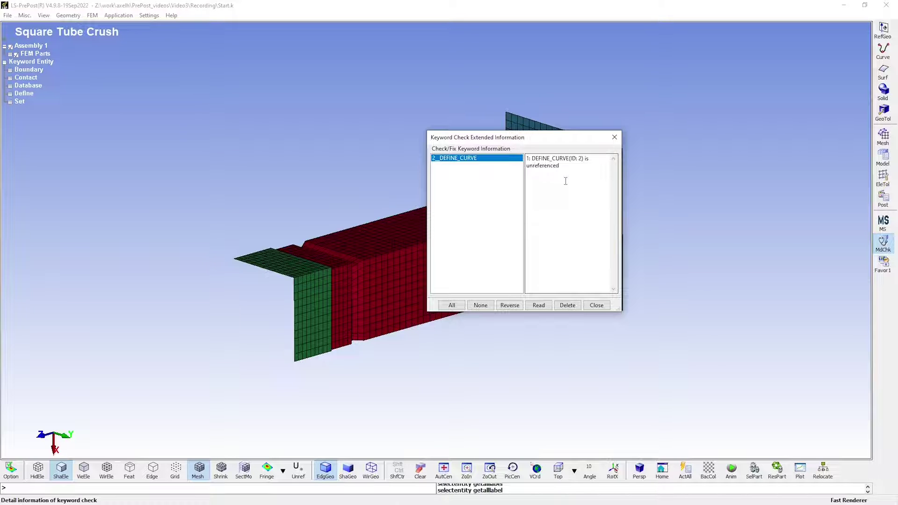
pyautogui.moveTo(514, 137); pyautogui.dragTo(479, 167)
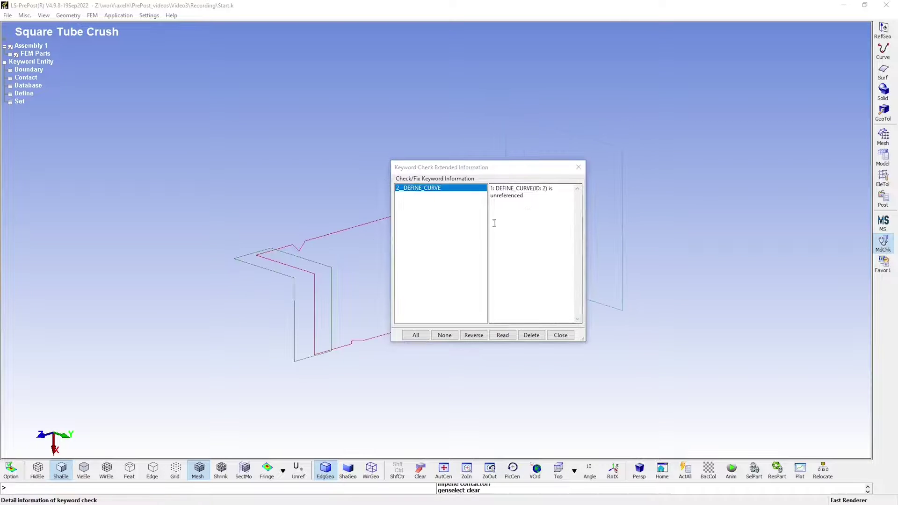
# Check automatic contact 2 for initial penetrations on the Contact Check tab
pyautogui.click(563, 336)
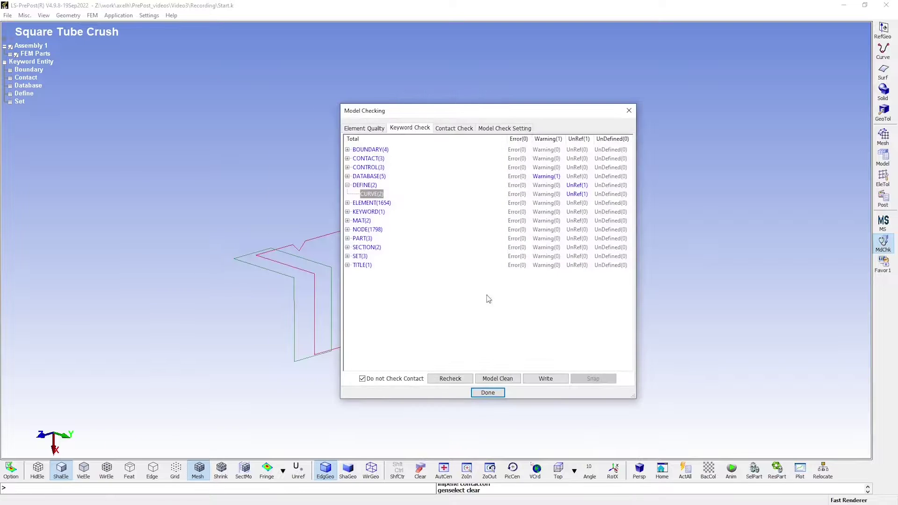
pyautogui.click(454, 128)
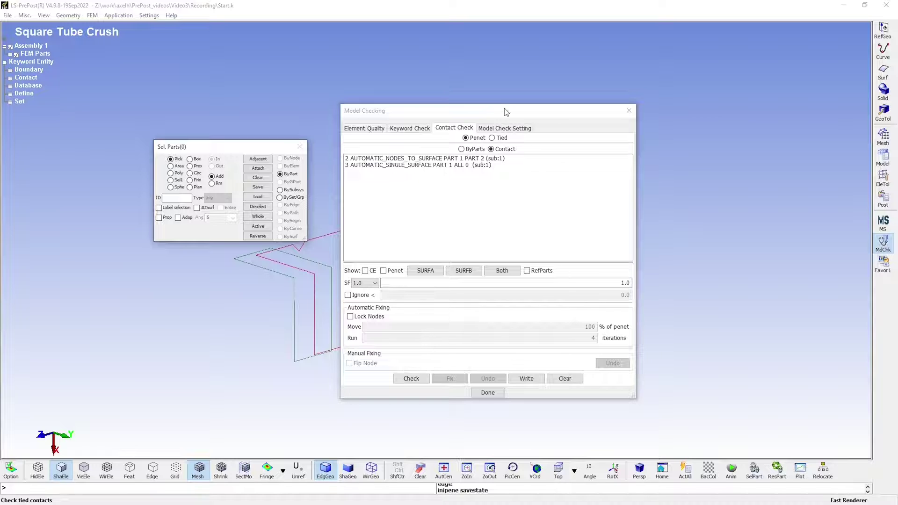
pyautogui.moveTo(506, 111); pyautogui.dragTo(600, 237)
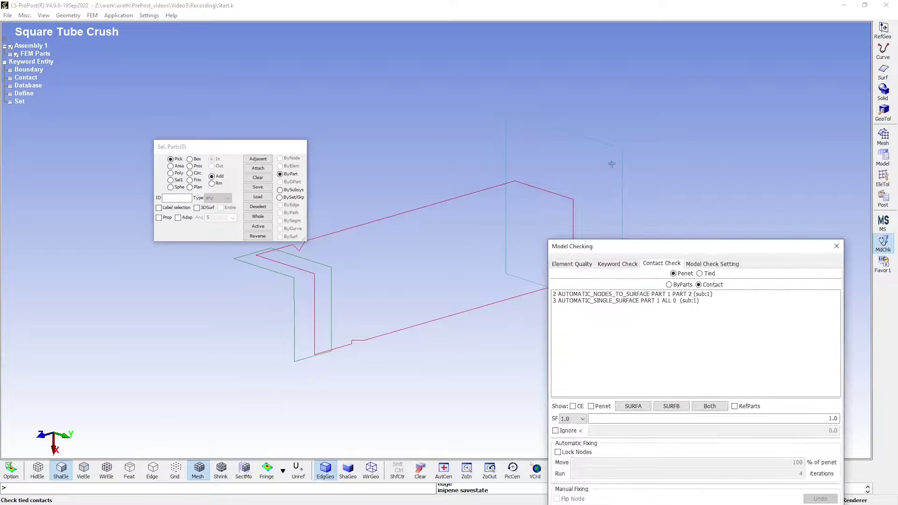
pyautogui.moveTo(669, 247); pyautogui.dragTo(611, 125)
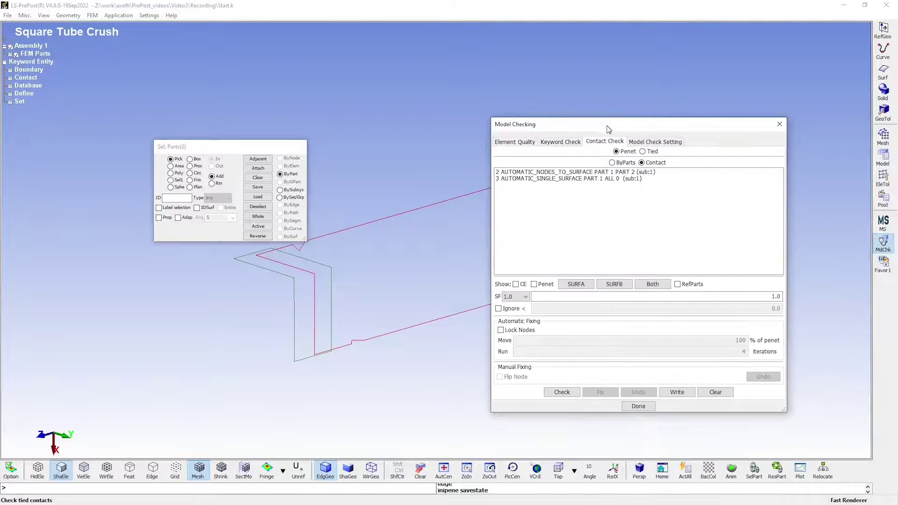
pyautogui.click(540, 172)
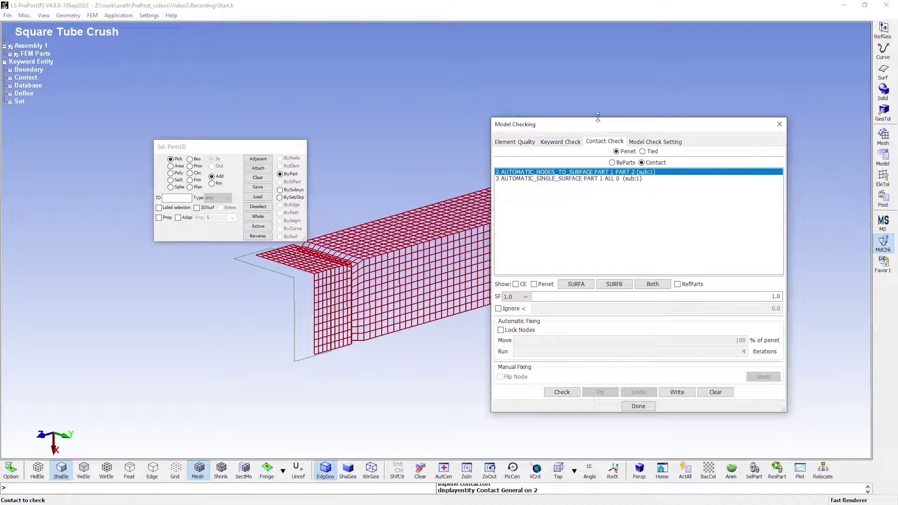
pyautogui.moveTo(598, 118); pyautogui.dragTo(523, 120)
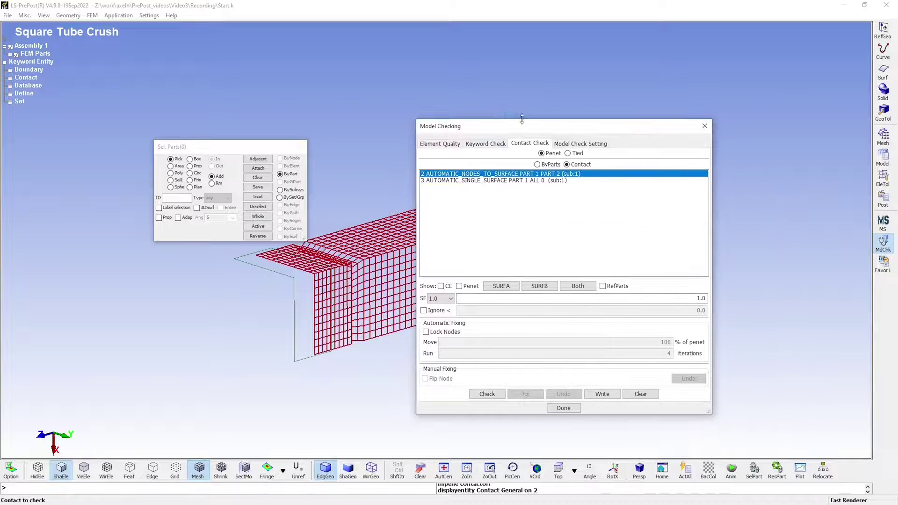
pyautogui.click(492, 395)
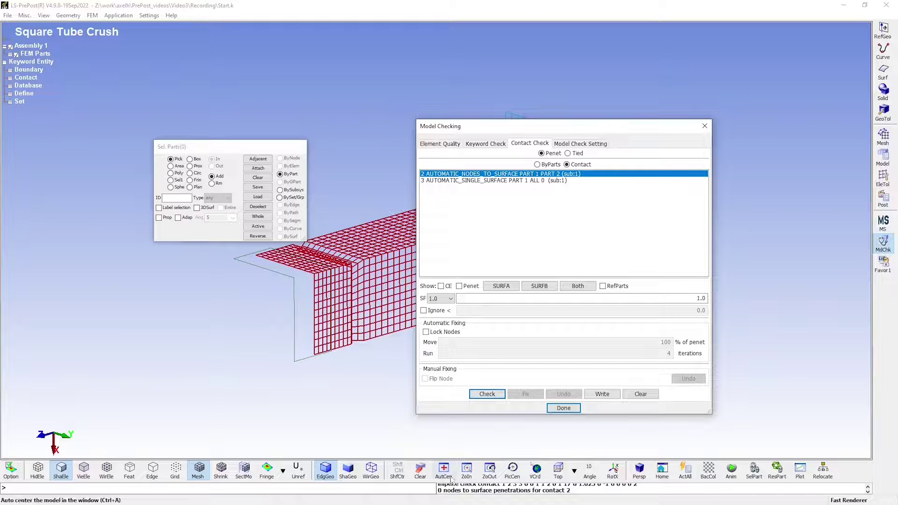
pyautogui.click(255, 352)
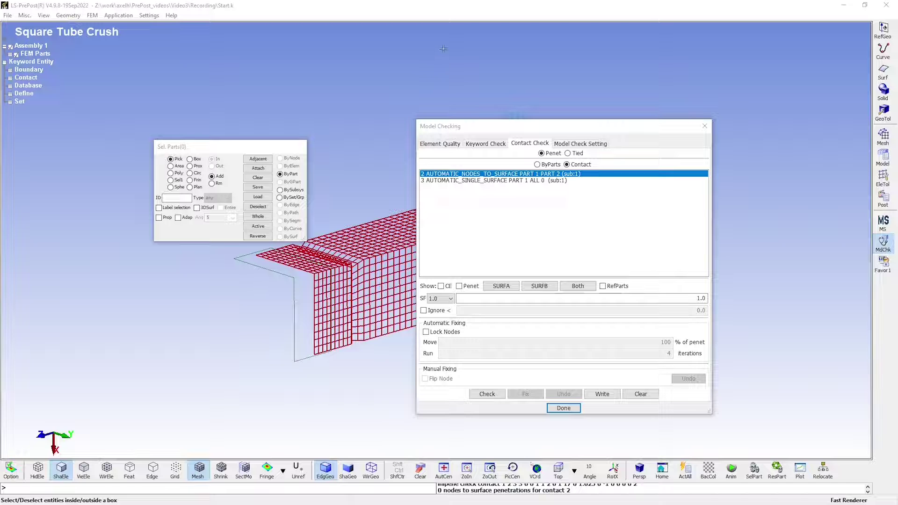
# Check contact 3 (AUTOMATIC_SINGLE_SURFACE), which reports 0 nodes-to-surface penetrations
pyautogui.keyDown('shift'); pyautogui.click(529, 181); pyautogui.keyUp('shift')
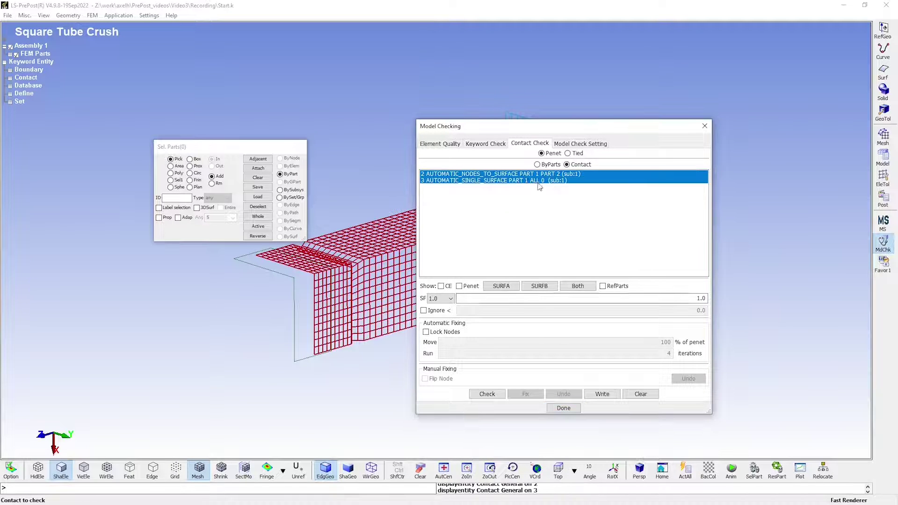
pyautogui.click(540, 181)
pyautogui.click(487, 394)
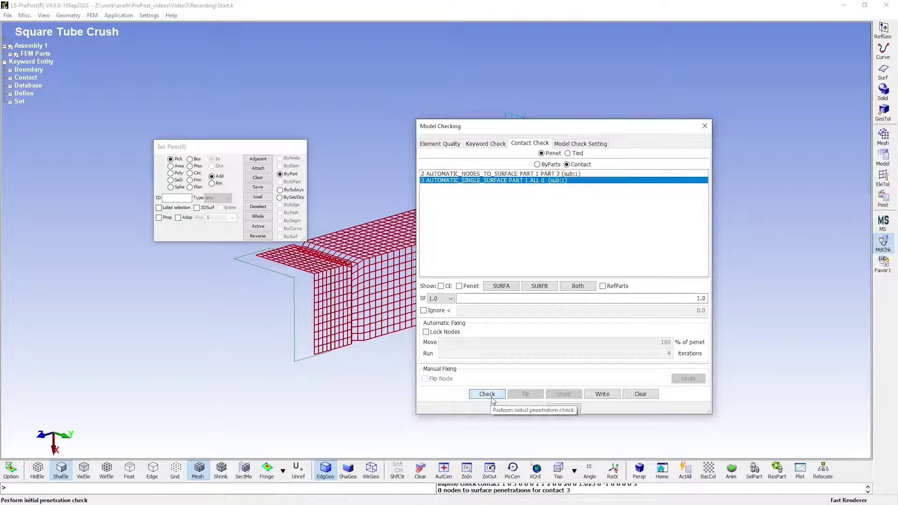
# Select the TIED_NODES_TO_SURFACE_OFFSET contact and position the tube mesh for inspection
pyautogui.click(580, 154)
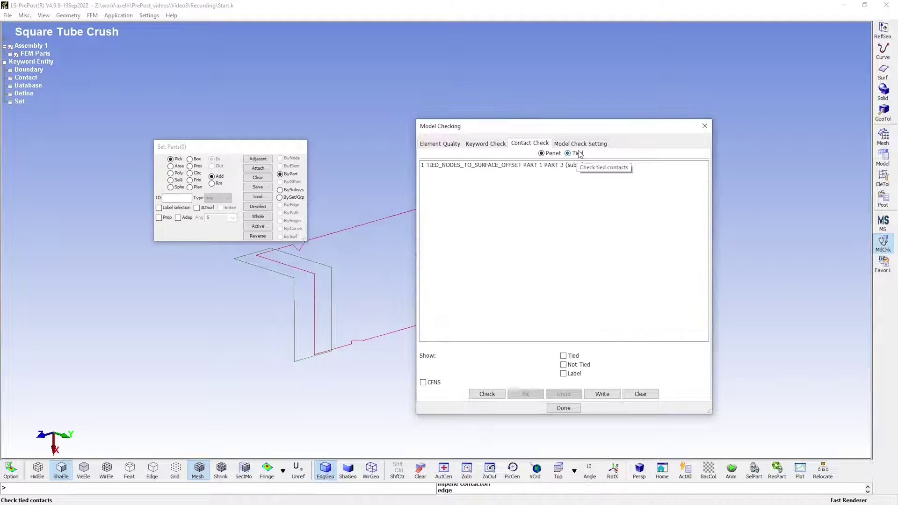
pyautogui.moveTo(581, 126); pyautogui.dragTo(698, 169)
pyautogui.moveTo(257, 148); pyautogui.dragTo(197, 101)
pyautogui.moveTo(691, 171); pyautogui.dragTo(733, 173)
pyautogui.moveTo(485, 184); pyautogui.dragTo(389, 208, button='middle')
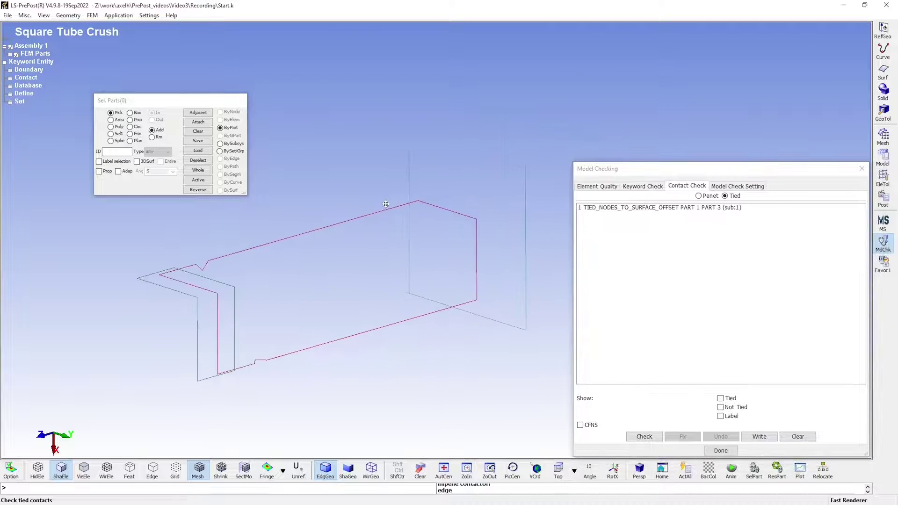
pyautogui.click(662, 209)
pyautogui.keyDown('shift'); pyautogui.moveTo(467, 330); pyautogui.dragTo(403, 290); pyautogui.keyUp('shift')
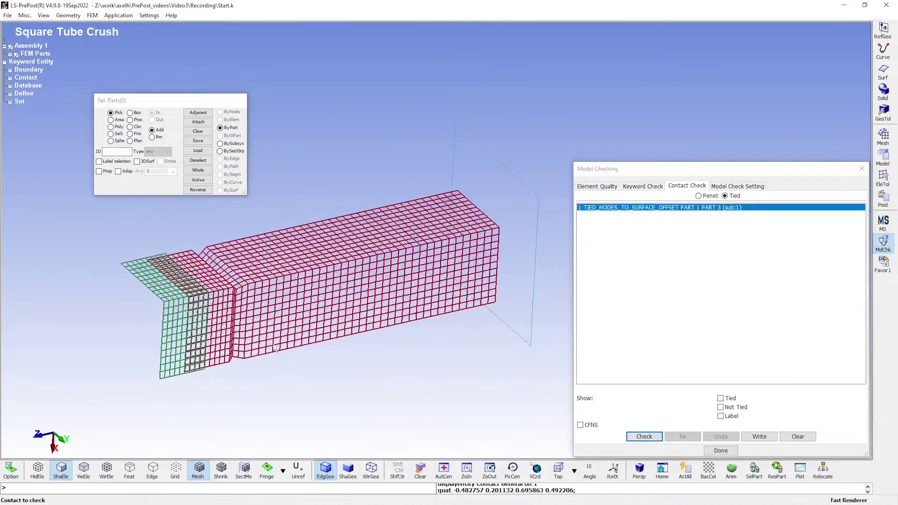
pyautogui.scroll(3, 215, 280)
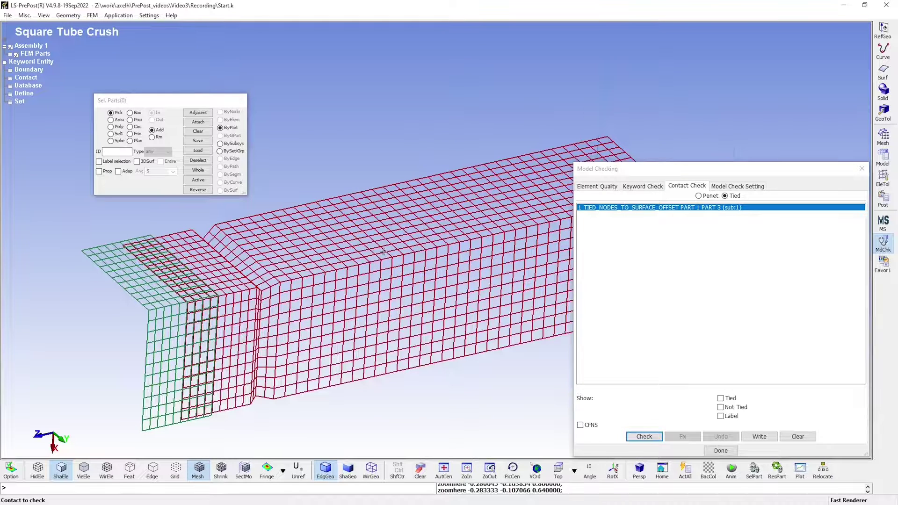
pyautogui.scroll(-3, 450, 272)
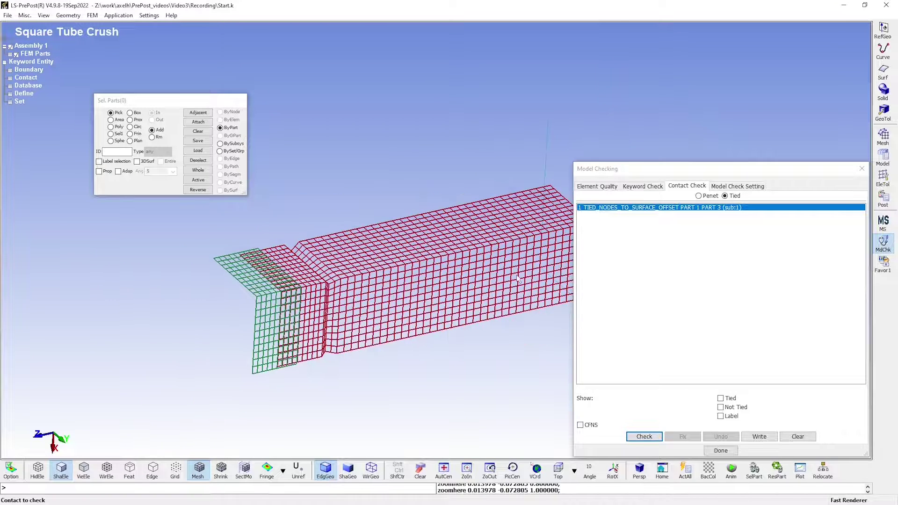
pyautogui.keyDown('ctrl'); pyautogui.moveTo(517, 278); pyautogui.dragTo(496, 360); pyautogui.keyUp('ctrl')
pyautogui.scroll(2, 336, 292)
pyautogui.keyDown('ctrl'); pyautogui.moveTo(327, 285); pyautogui.dragTo(388, 323, button='middle'); pyautogui.keyUp('ctrl')
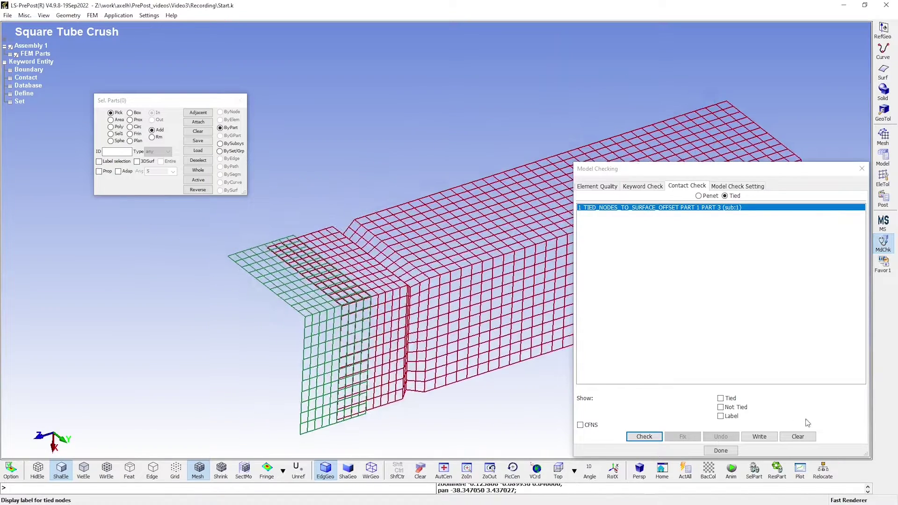
# Enable Show Tied and run the check, revealing 92 of 1127 nodes tied on the mesh
pyautogui.click(721, 398)
pyautogui.scroll(5, 343, 296)
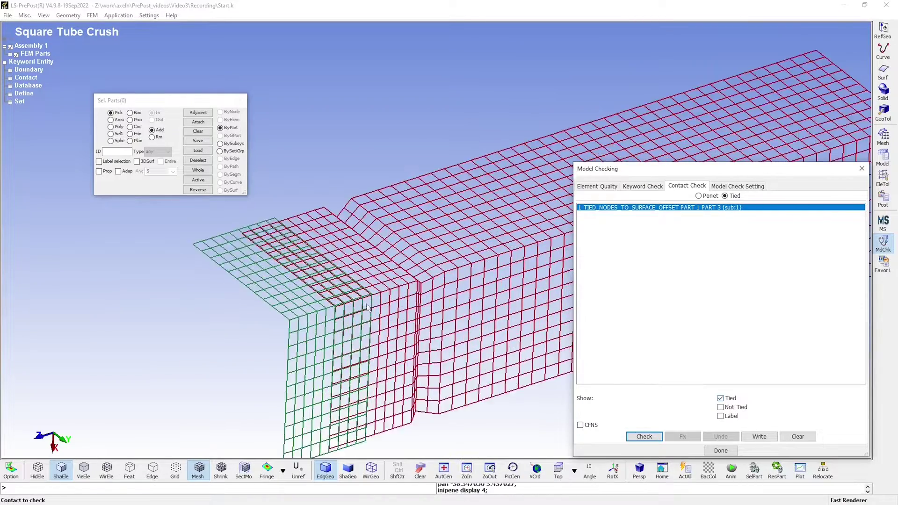
pyautogui.click(644, 437)
pyautogui.keyDown('shift'); pyautogui.moveTo(307, 256); pyautogui.dragTo(359, 294); pyautogui.keyUp('shift')
pyautogui.scroll(4, 377, 279)
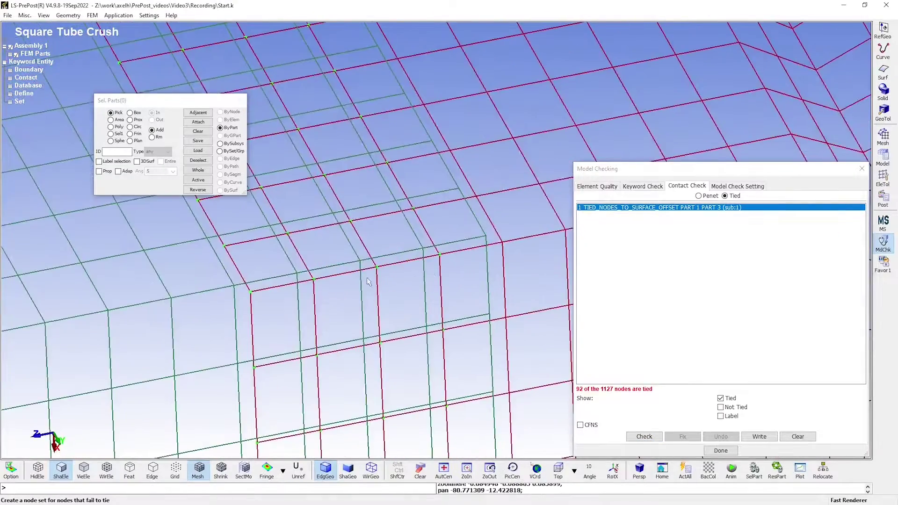
pyautogui.keyDown('shift'); pyautogui.moveTo(428, 285); pyautogui.dragTo(497, 287); pyautogui.keyUp('shift')
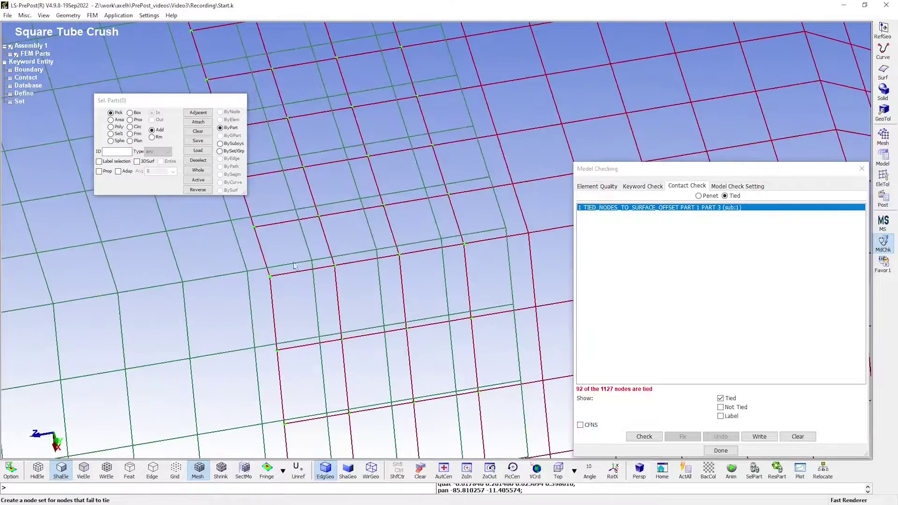
pyautogui.scroll(-5, 435, 248)
pyautogui.scroll(6, 441, 267)
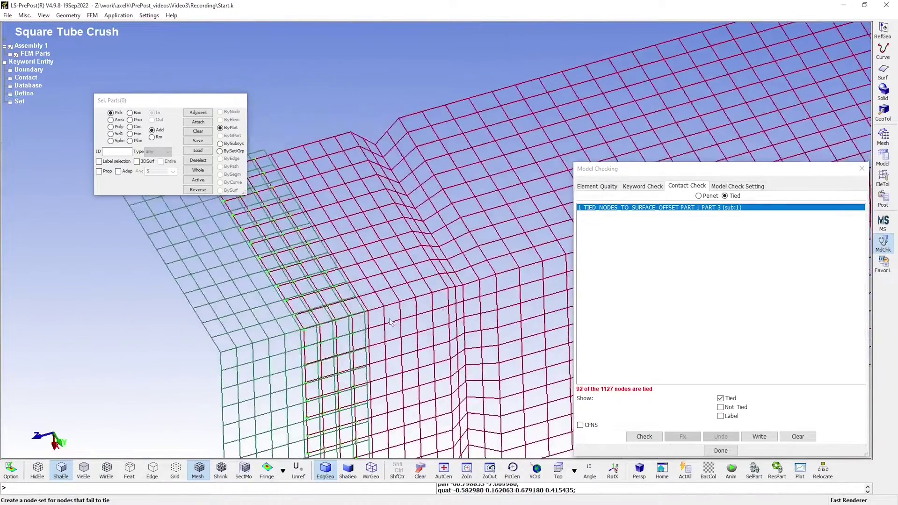
pyautogui.scroll(-8, 400, 306)
# Close Model Checking and the Keyword Manager
pyautogui.click(720, 450)
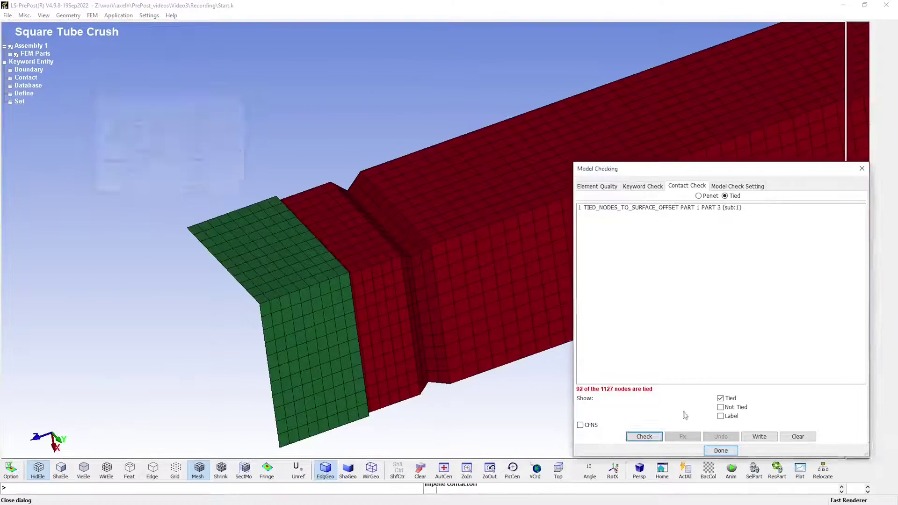
pyautogui.click(663, 432)
pyautogui.scroll(-5, 780, 269)
pyautogui.moveTo(780, 269); pyautogui.dragTo(649, 270, button='middle')
pyautogui.moveTo(647, 265)
pyautogui.mouseDown()
pyautogui.moveTo(698, 220)
pyautogui.moveTo(757, 309)
pyautogui.mouseUp()
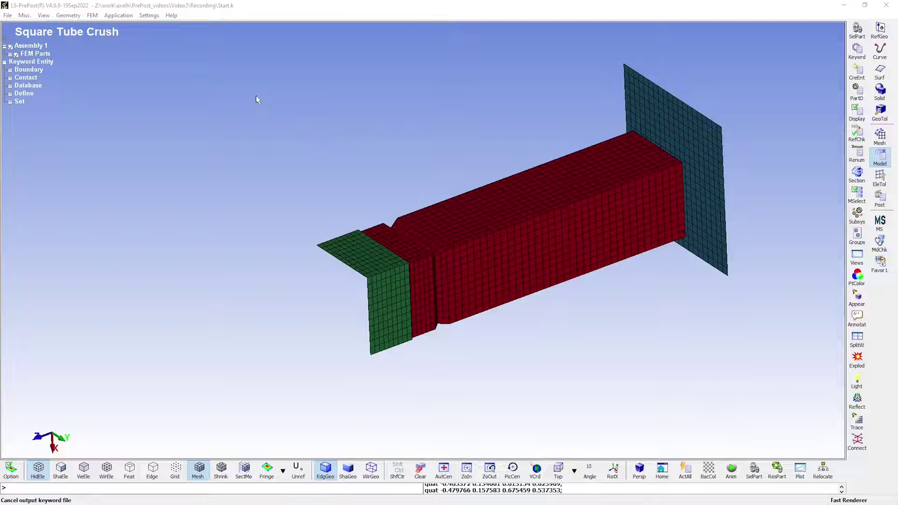
# Save the model as keyword file square_tube_crush.k in the Recording folder
pyautogui.click(8, 15)
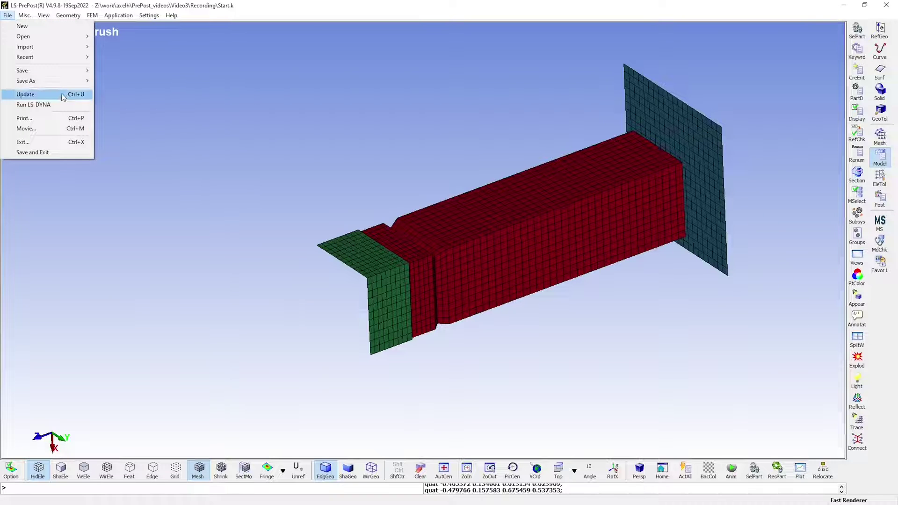
pyautogui.moveTo(60, 84)
pyautogui.click(128, 80)
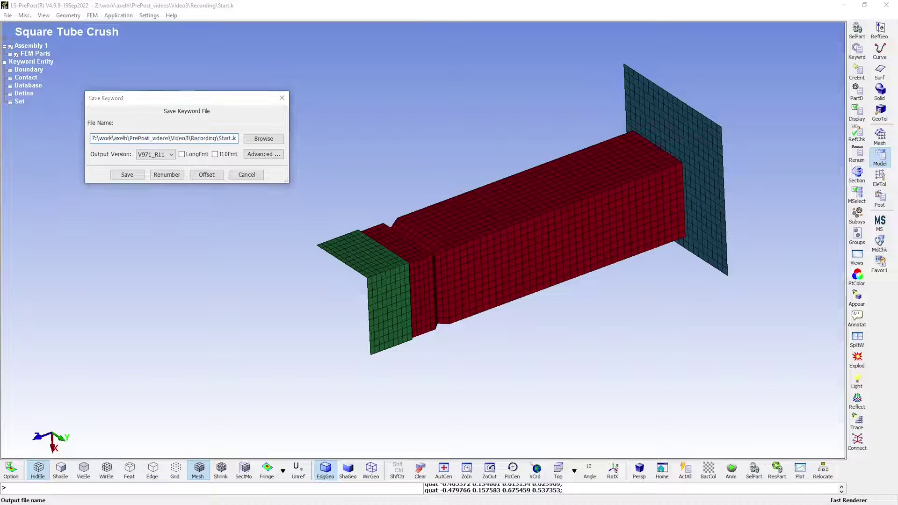
pyautogui.click(264, 139)
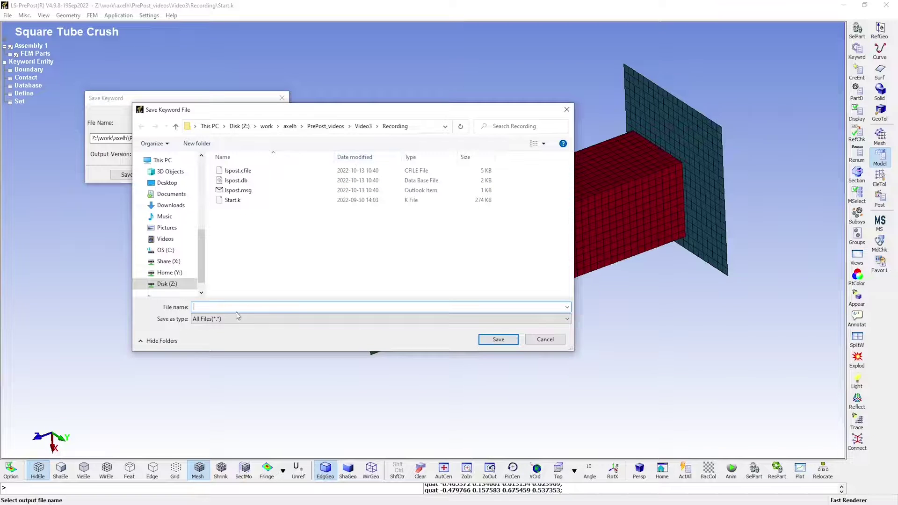
pyautogui.write('square_tube_crush.k')
pyautogui.press('Return')
pyautogui.click(135, 173)
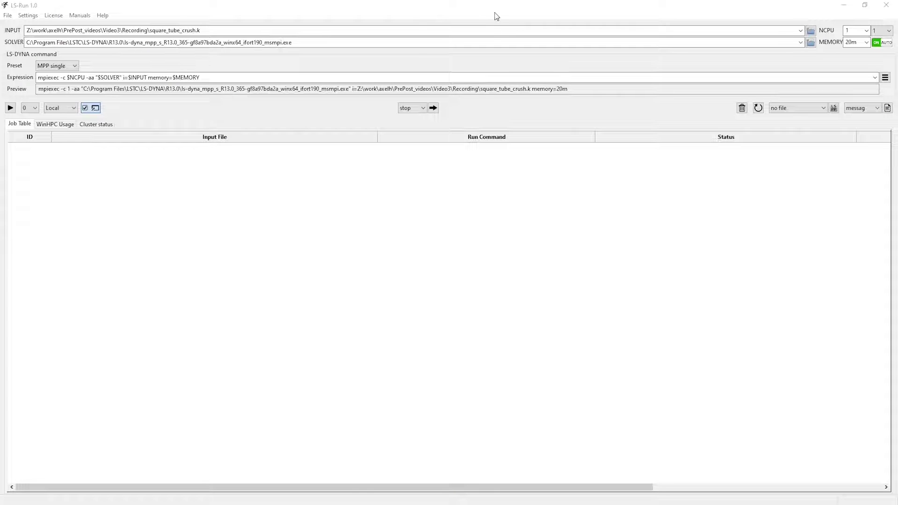
# Pick square_tube_crush.k from the Recording folder as the LS-Run input keyword file
pyautogui.click(811, 30)
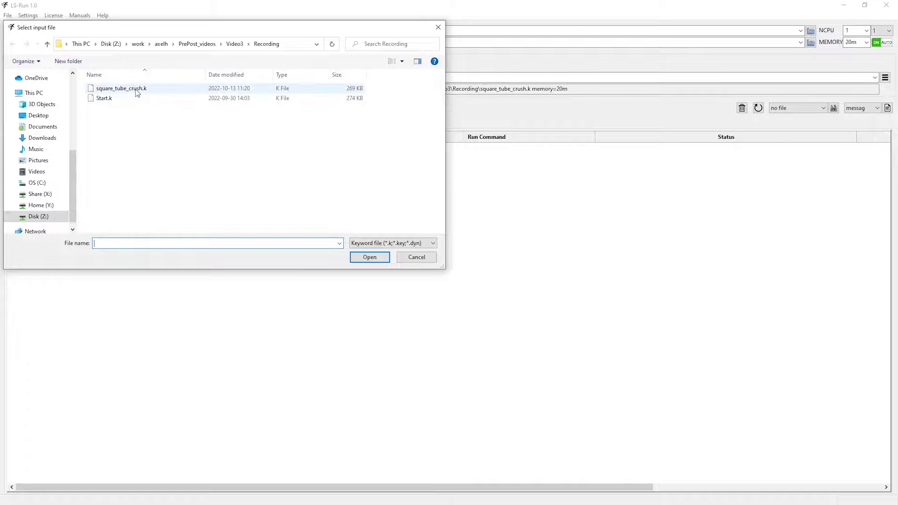
pyautogui.doubleClick(136, 89)
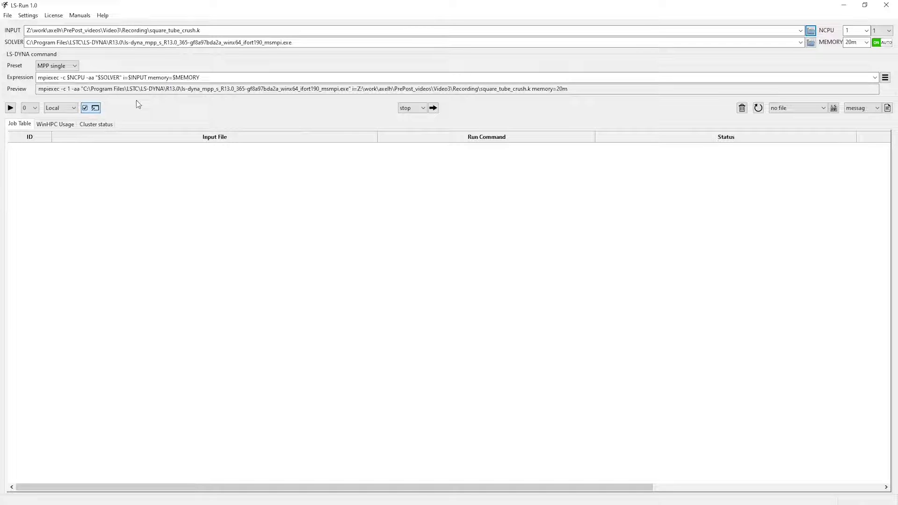
pyautogui.click(78, 68)
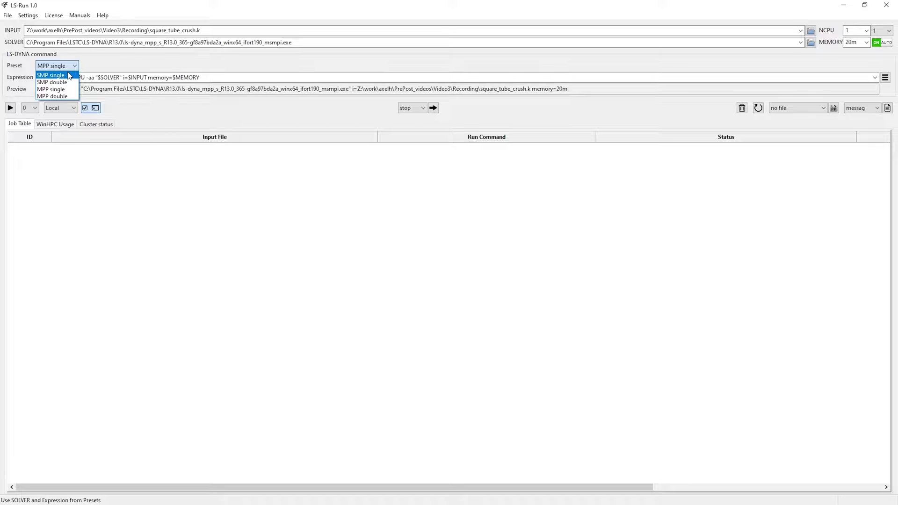
# Close the LS-Run Preset list with MPP single still selected
pyautogui.click(352, 167)
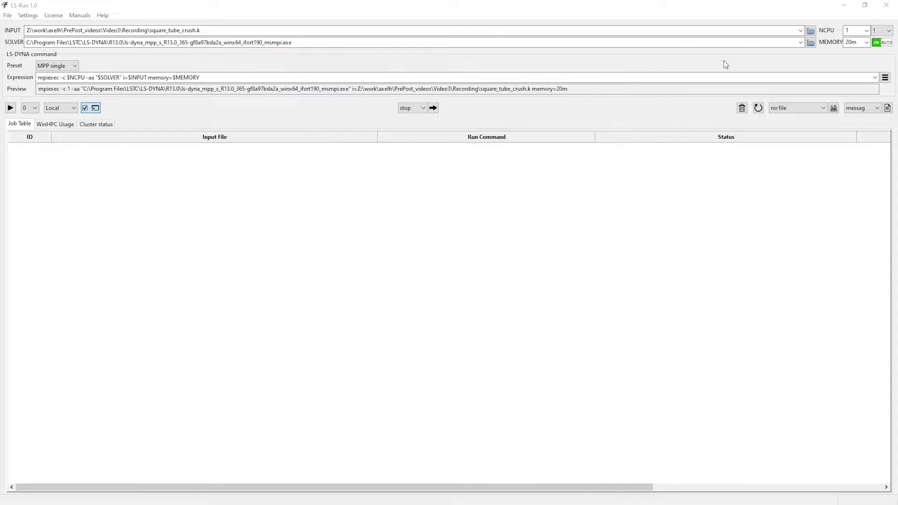
# Set the SOLVER path to the R13.0 MPP single-precision msmpi executable ls-dyna_mpp_s_R13.0_..._msmpi.exe
pyautogui.click(811, 43)
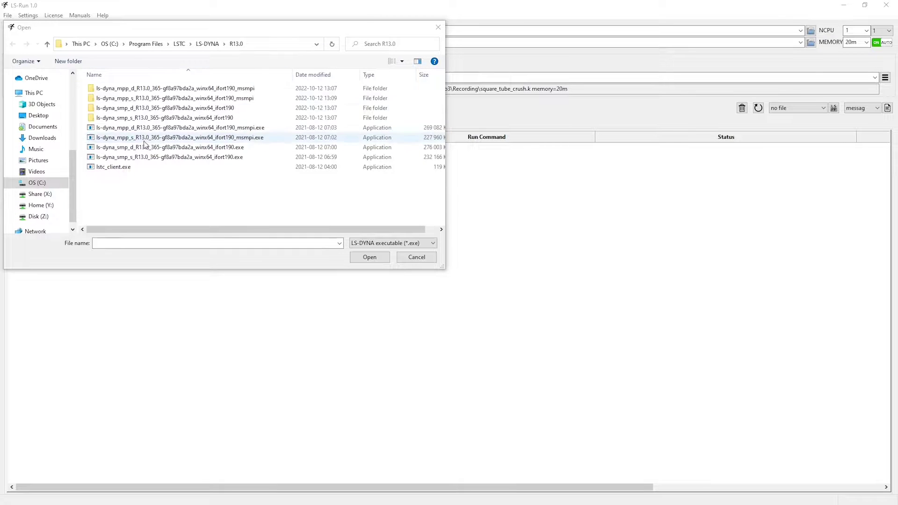
pyautogui.doubleClick(145, 141)
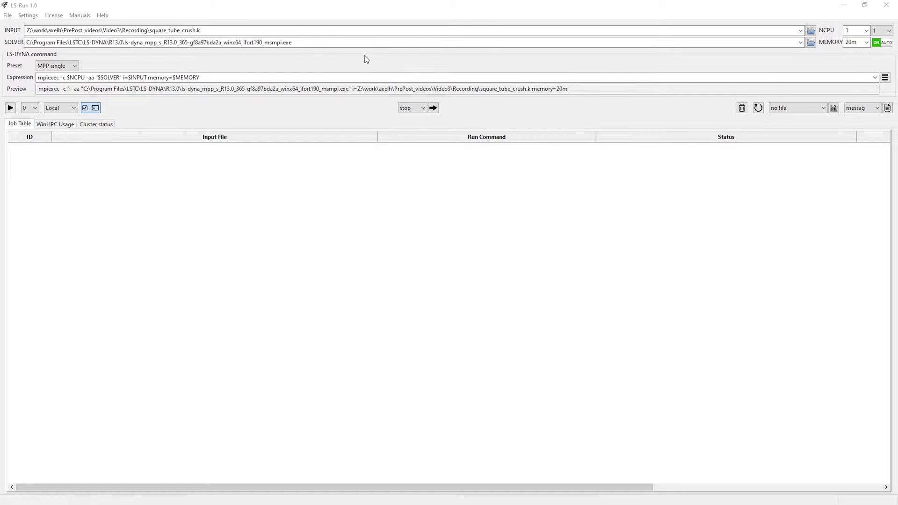
# Add the square_tube_crush.k job to LS-Run's local queue as Job 1
pyautogui.click(10, 108)
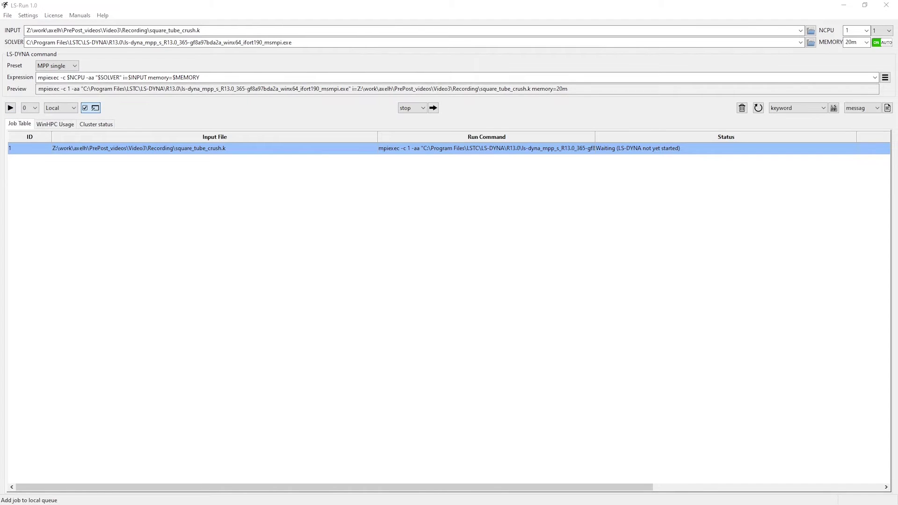